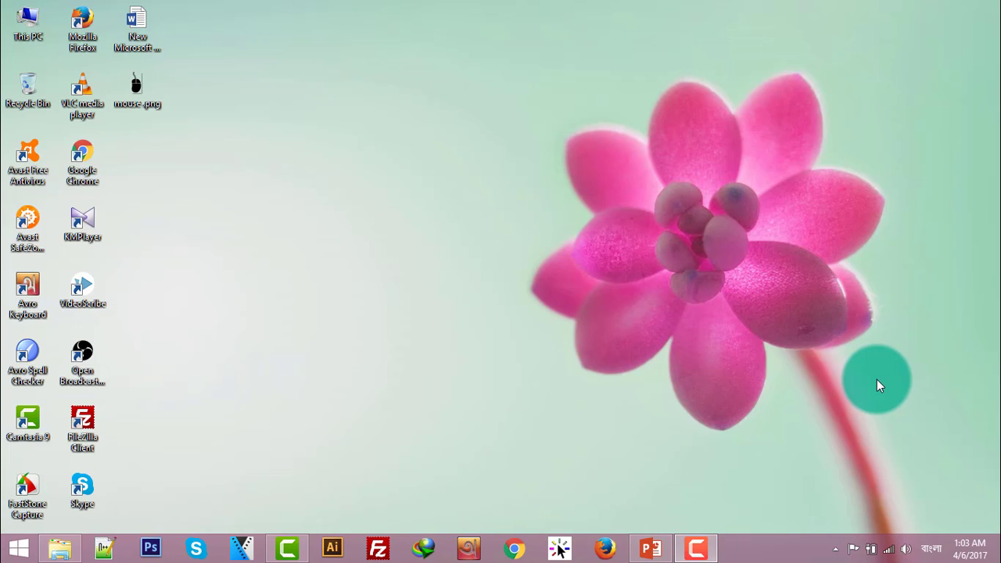
right_click(908, 556)
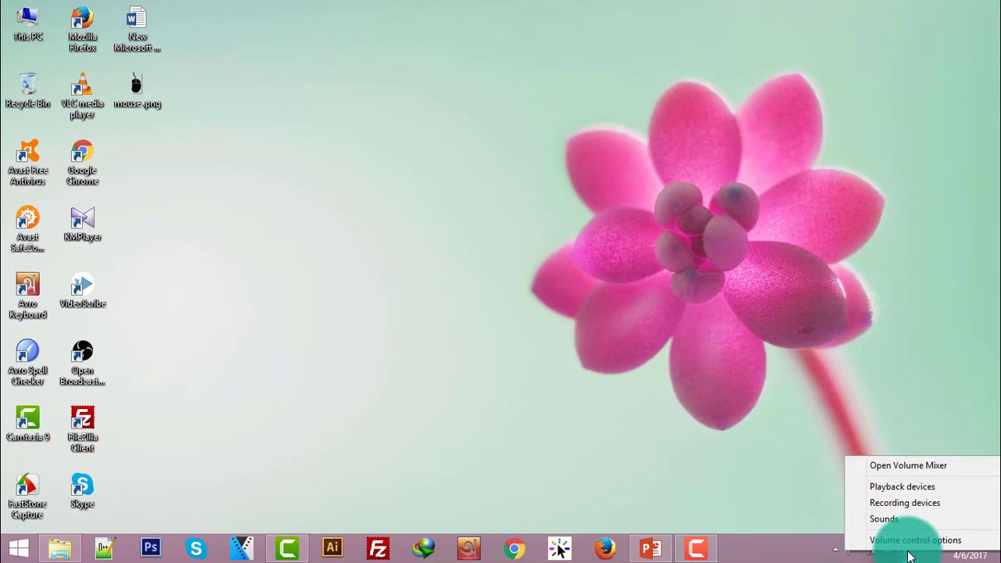
left_click(910, 540)
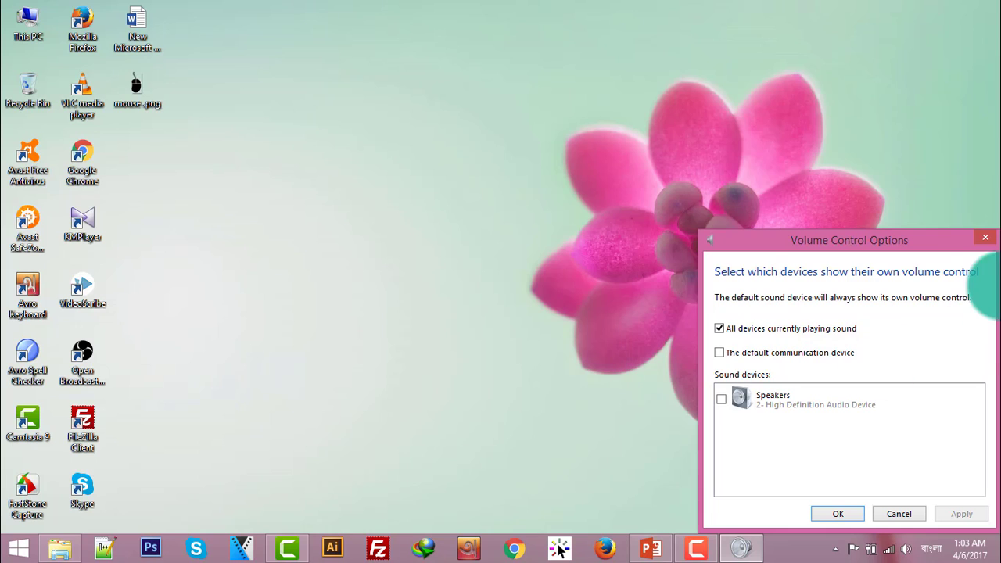
left_click(986, 237)
Step: Check the default microphone's volume and Microphone Boost levels in the Windows recording device properties, closing the sound dialogs when done
right_click(904, 550)
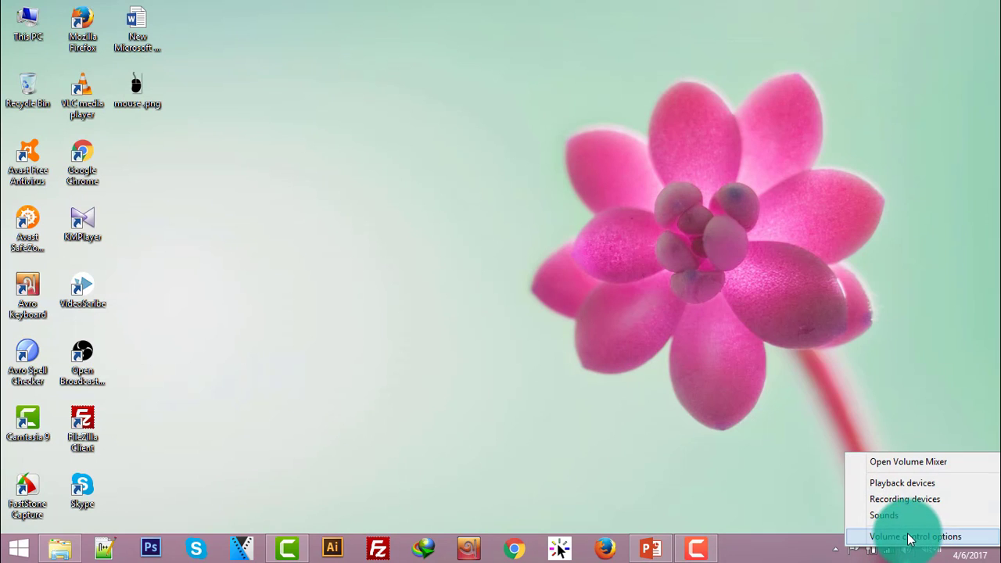
left_click(910, 518)
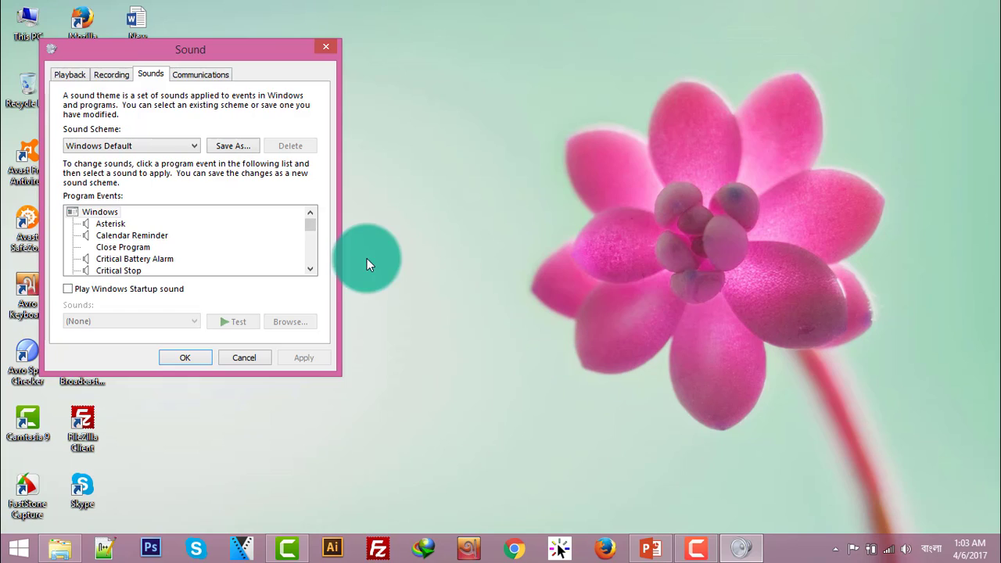
left_click(109, 70)
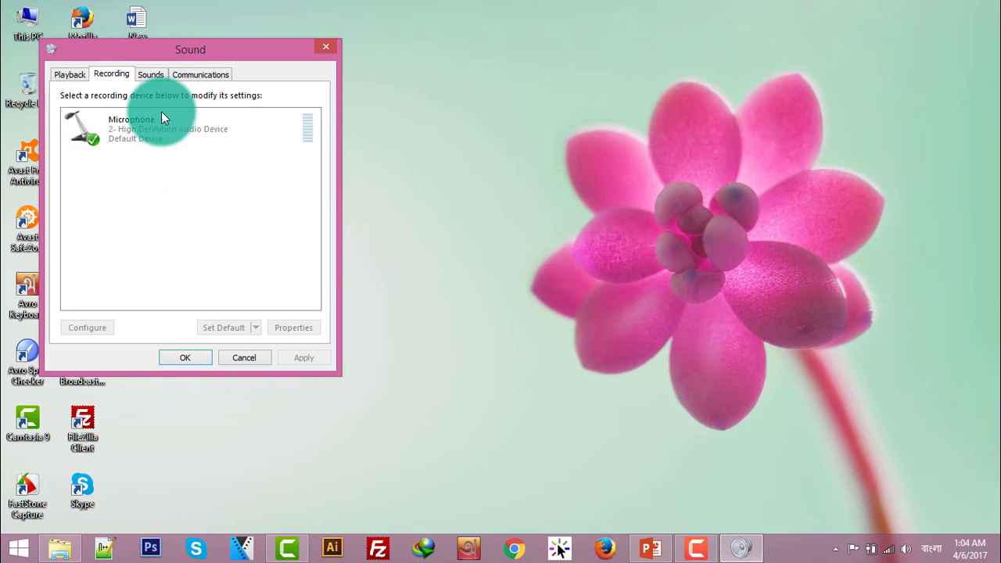
left_click(154, 133)
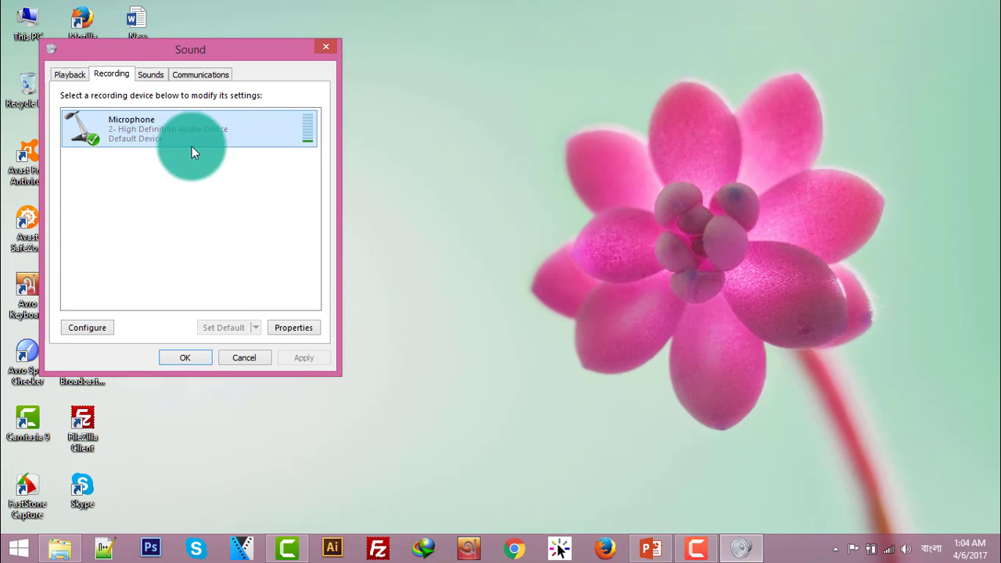
left_click(297, 328)
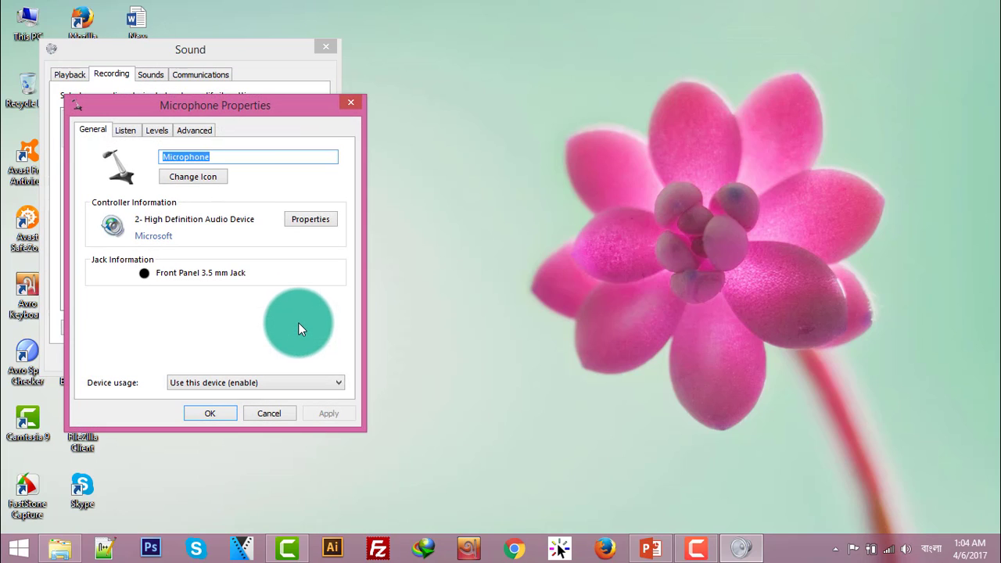
left_click(154, 128)
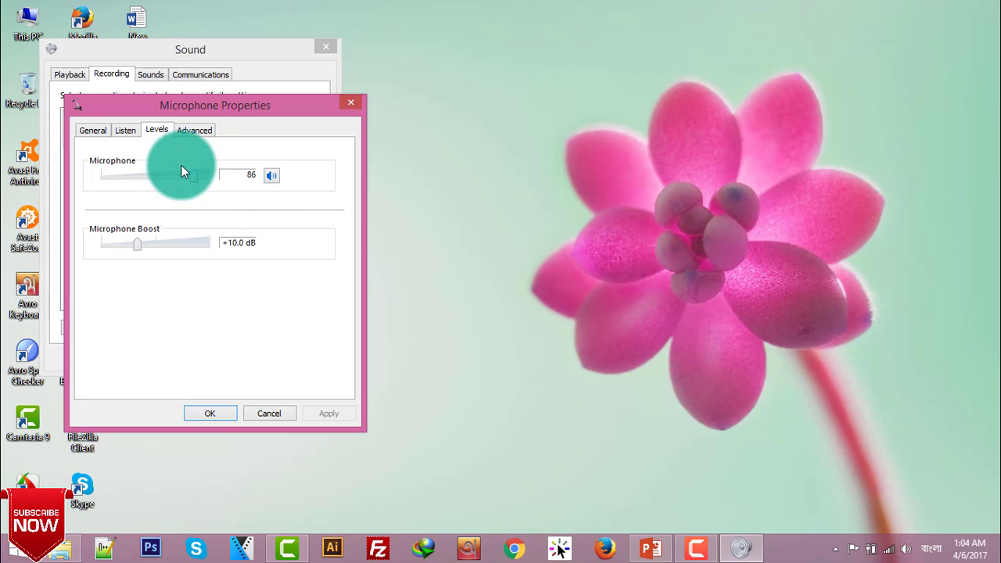
left_click(218, 415)
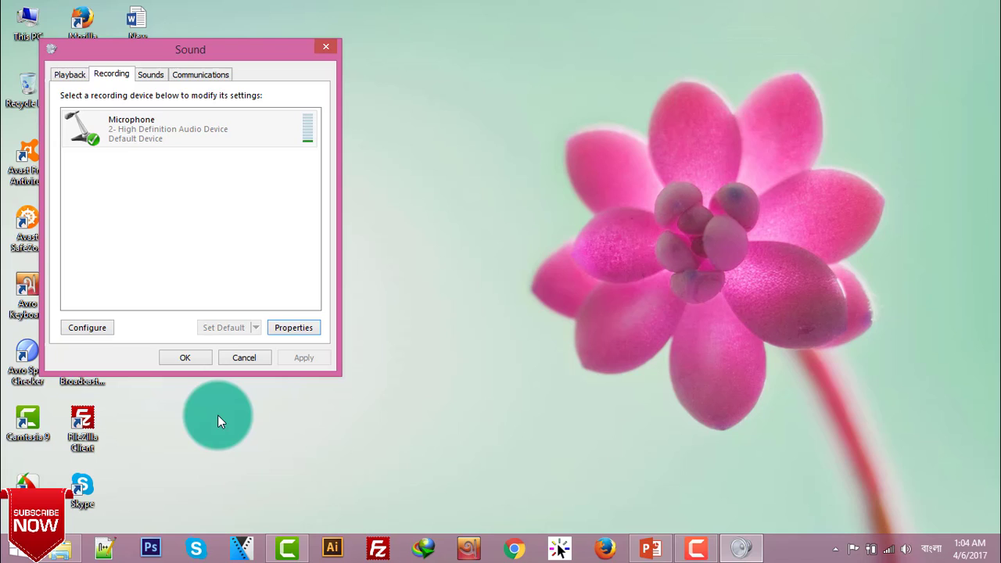
left_click(327, 46)
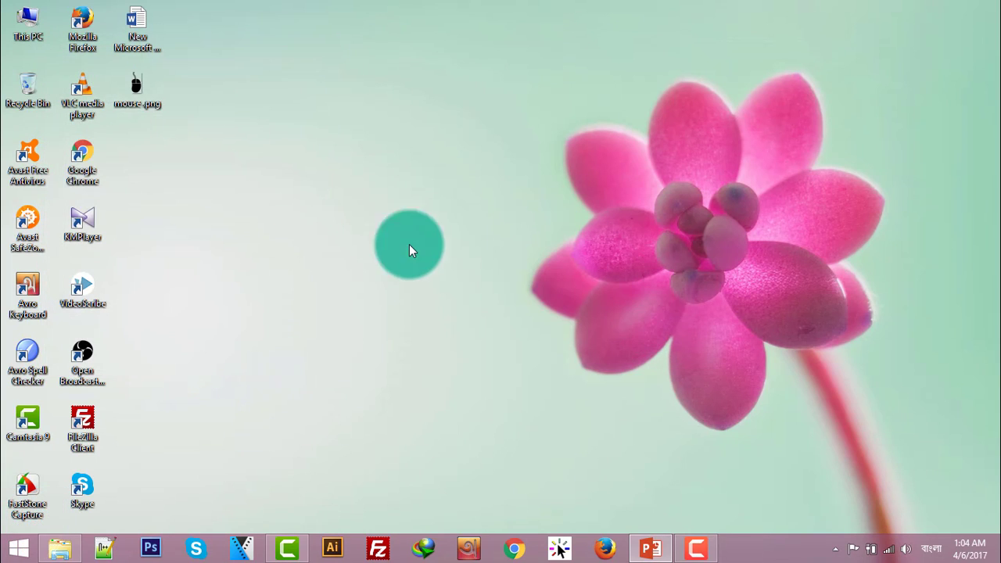
Step: Switch to Camtasia and add Rec 03-19-17.trec to the timeline, just after the opening clips on Tracks 1 and 2
left_click(288, 547)
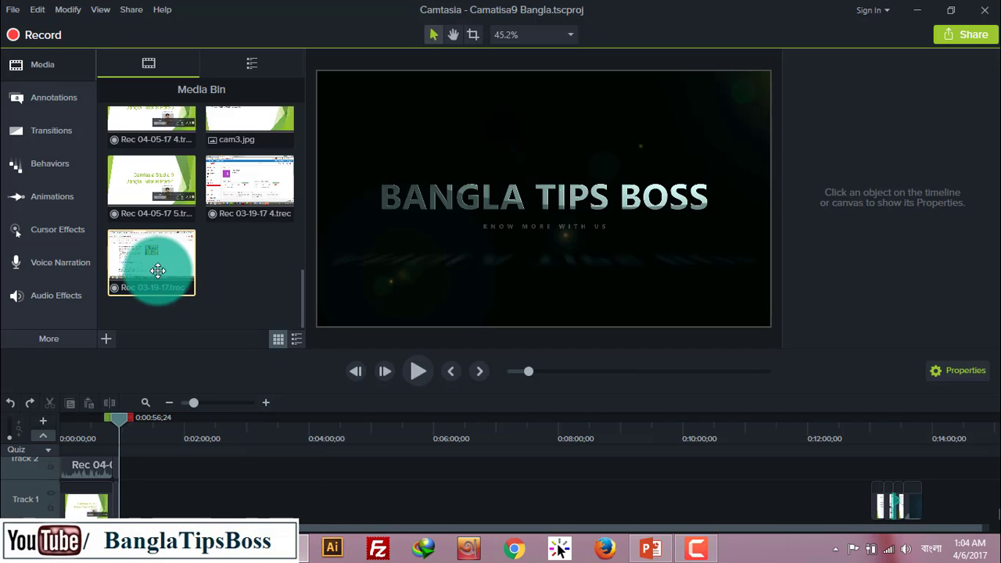
left_click_drag(152, 265, 135, 505)
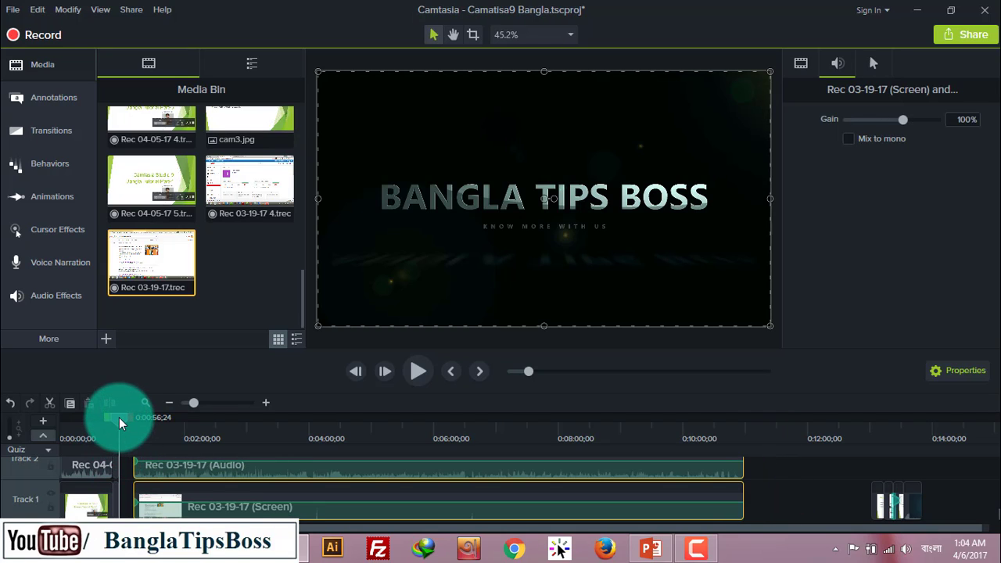
Step: Play the start of the added Rec 03-19-17 recording to listen to its original audio, and pause the playback
left_click(124, 423)
left_click_drag(123, 423, 132, 423)
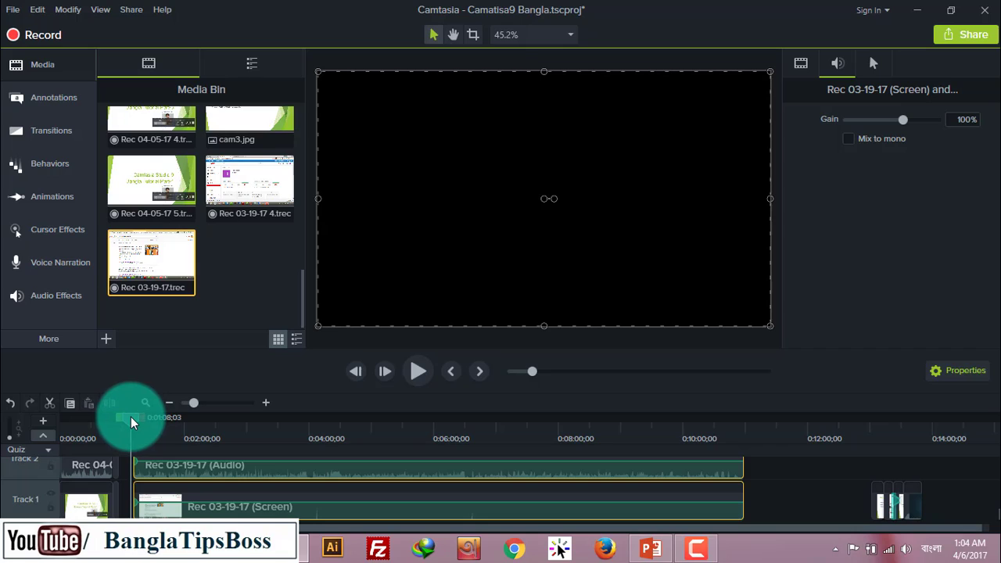
left_click(421, 375)
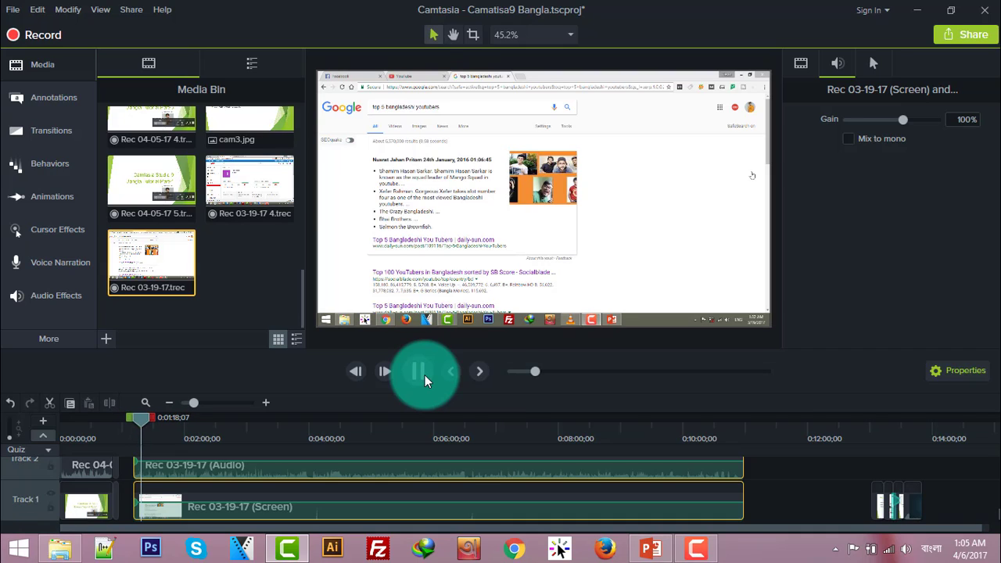
left_click(426, 380)
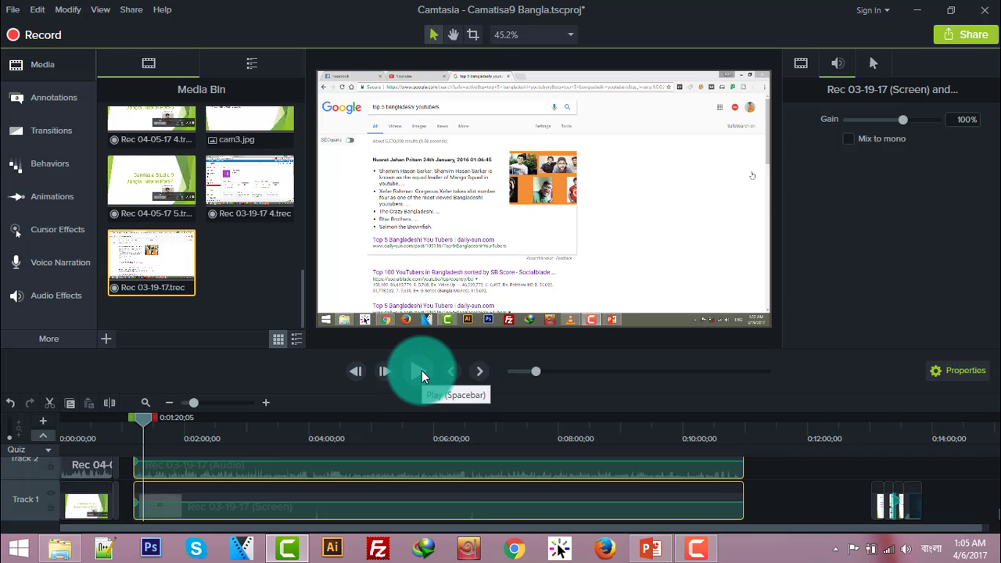
left_click(453, 253)
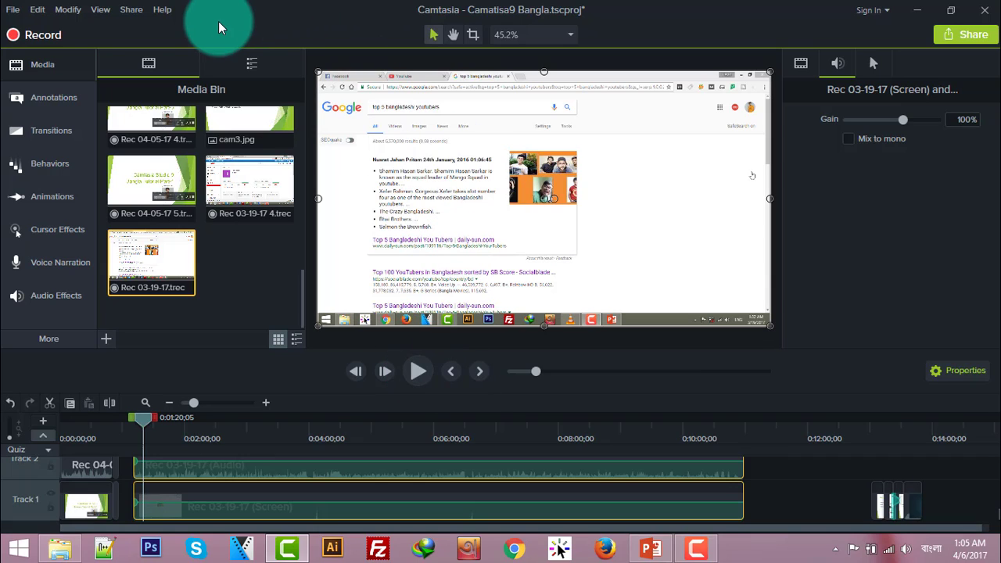
Step: Apply the Noise Removal audio effect to the Rec 03-19-17 audio and screen clips
left_click(59, 304)
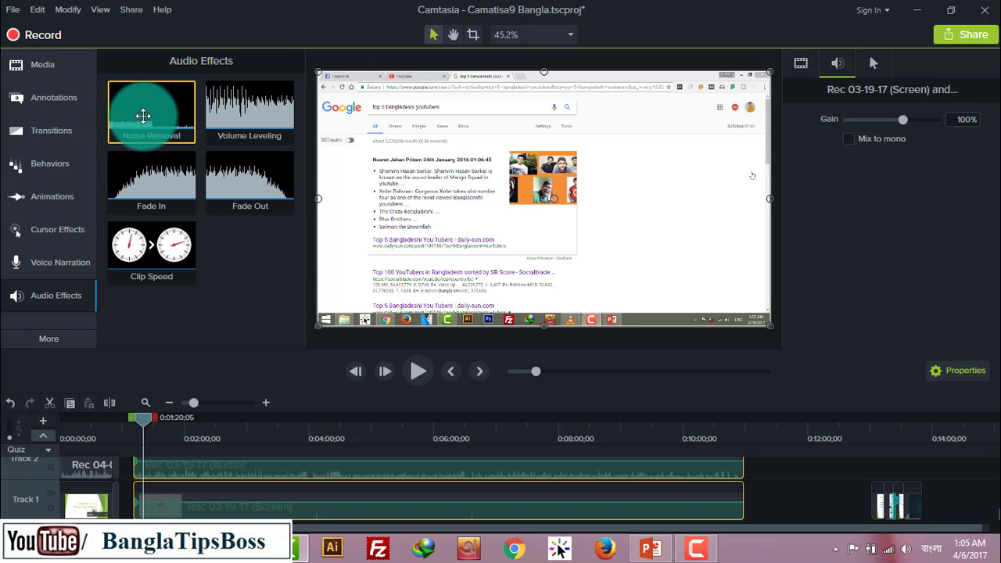
left_click_drag(143, 115, 226, 474)
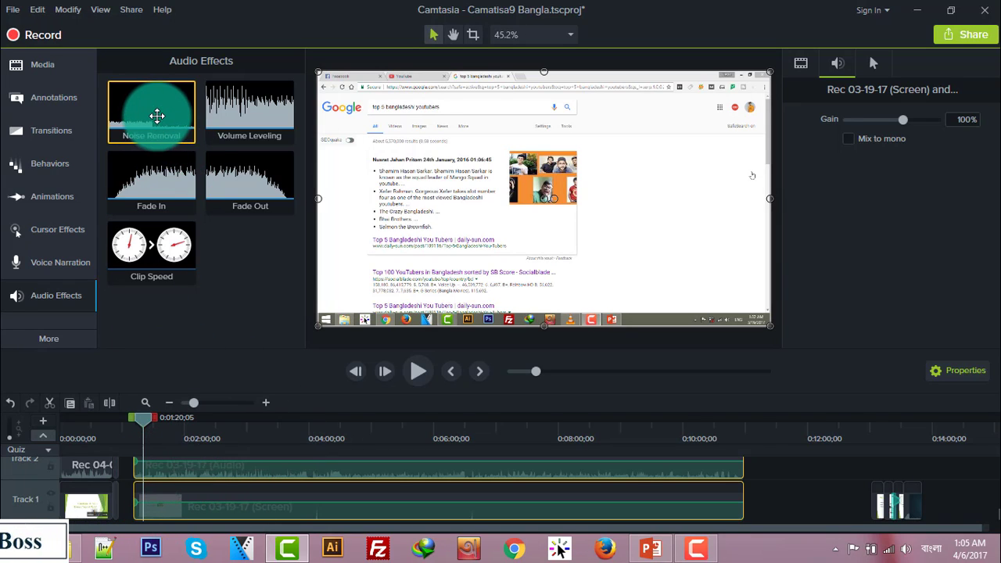
left_click(417, 375)
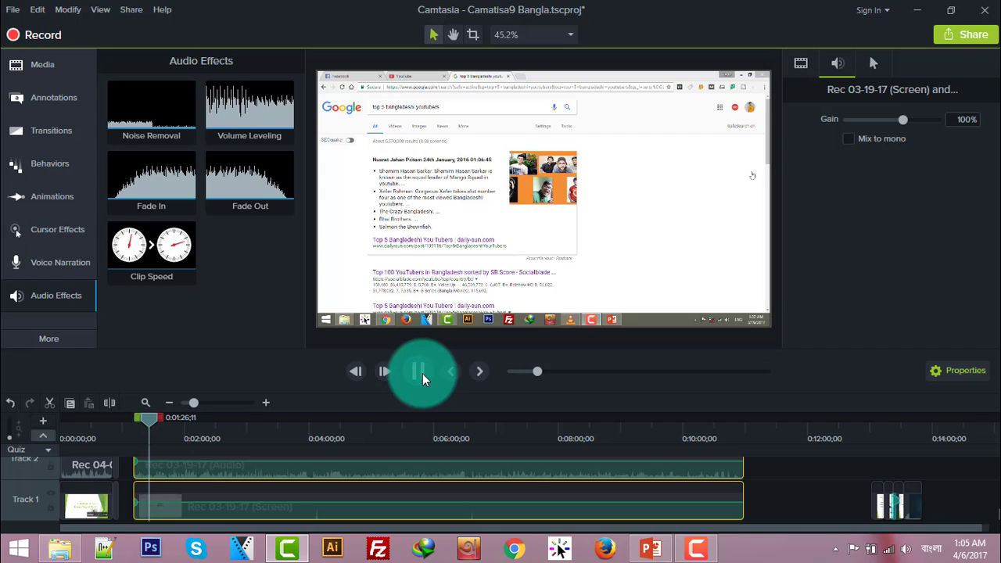
left_click(422, 379)
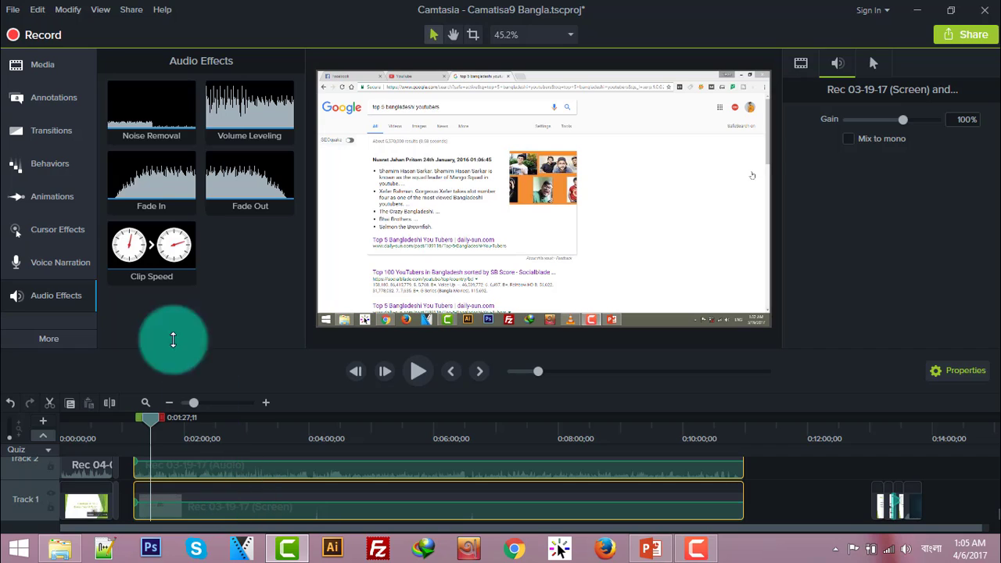
left_click_drag(151, 126, 206, 484)
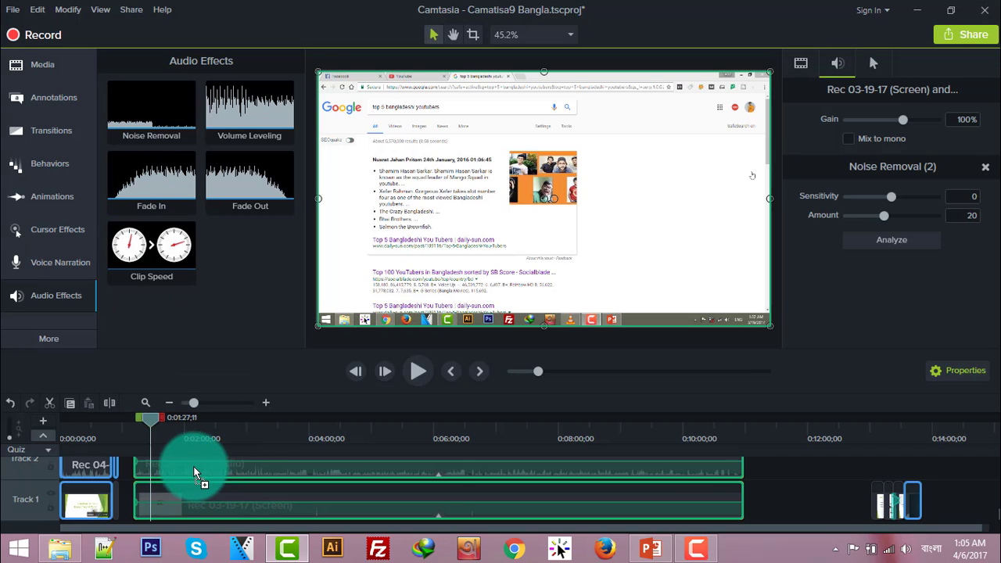
Step: Move the playhead back slightly and replay the Rec 03-19-17 section to hear the effect of the noise removal
left_click_drag(150, 420, 145, 420)
left_click(418, 371)
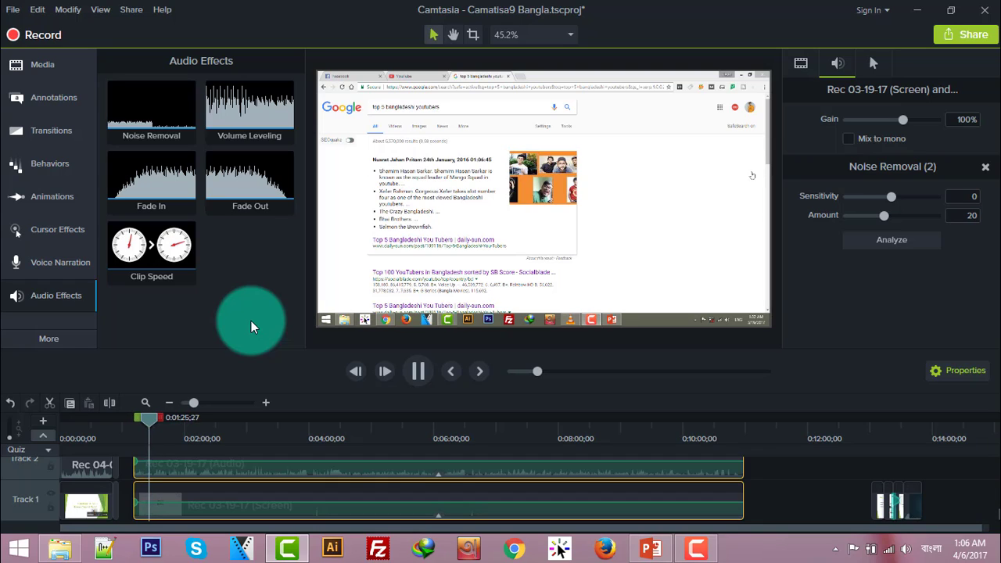
left_click(427, 378)
left_click(391, 320)
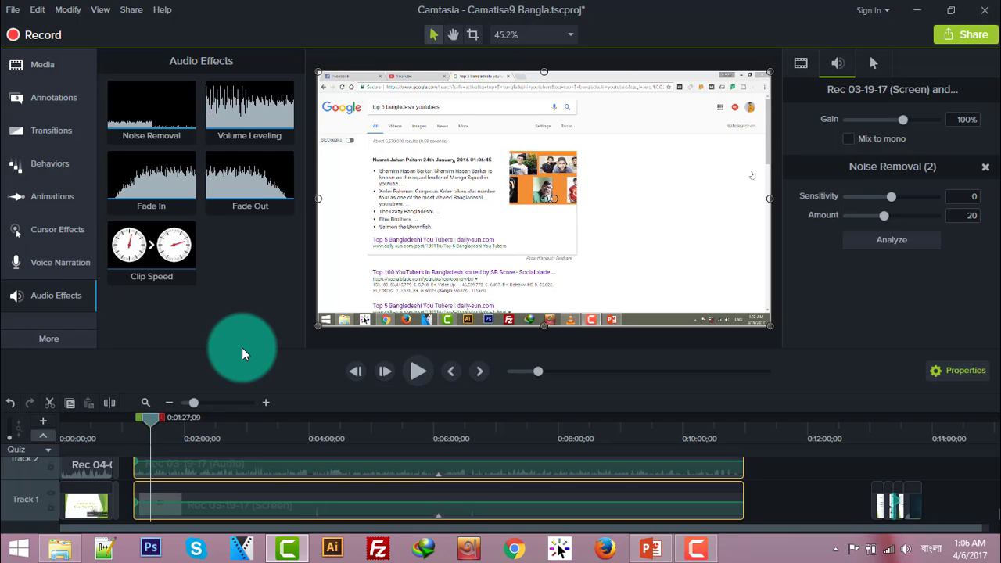
Step: Move the playhead to about 0:01:38 and check the Noise Removal settings of the Rec 03-19-17 screen and audio clips separately
left_click(793, 490)
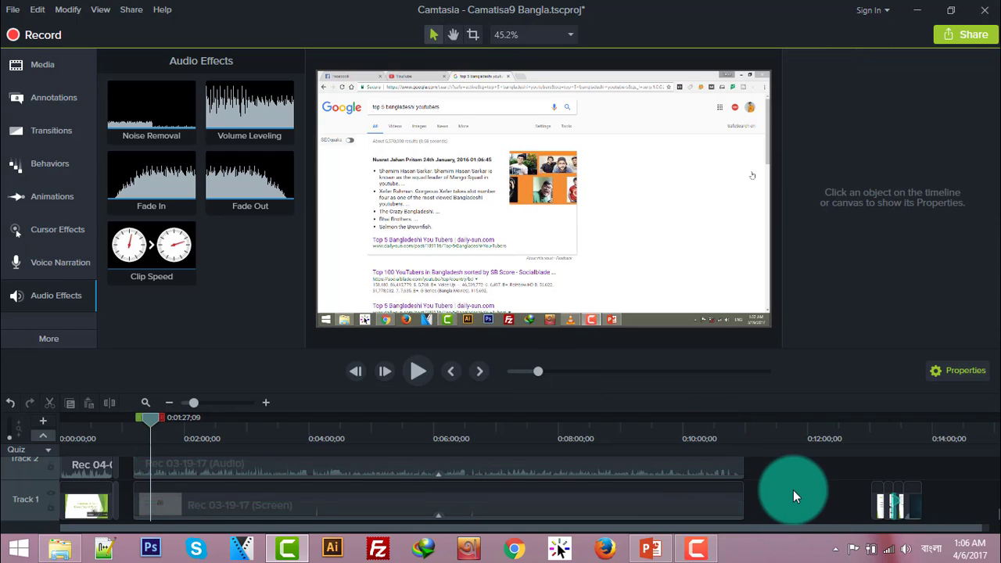
left_click_drag(151, 418, 163, 419)
left_click(292, 501)
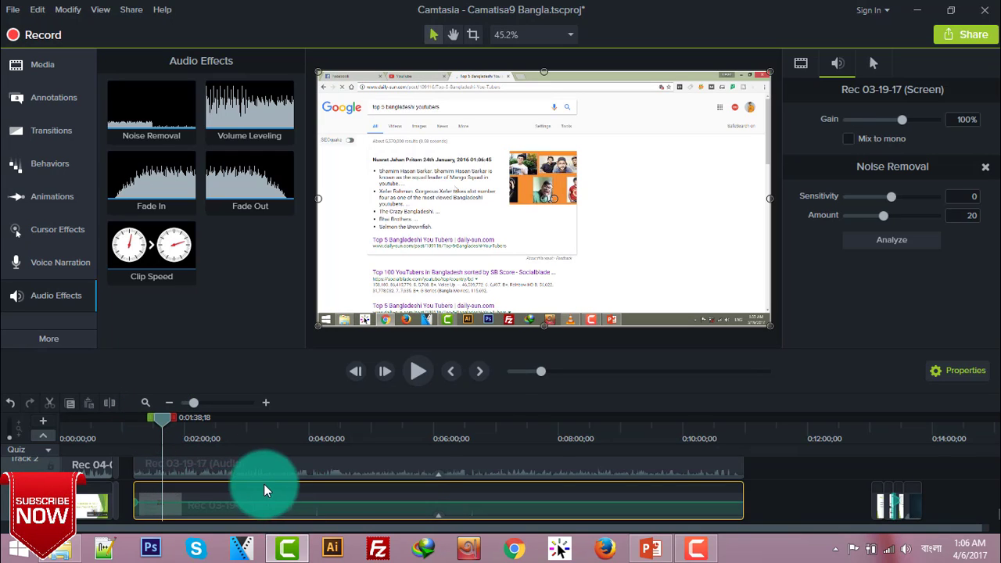
left_click(259, 465)
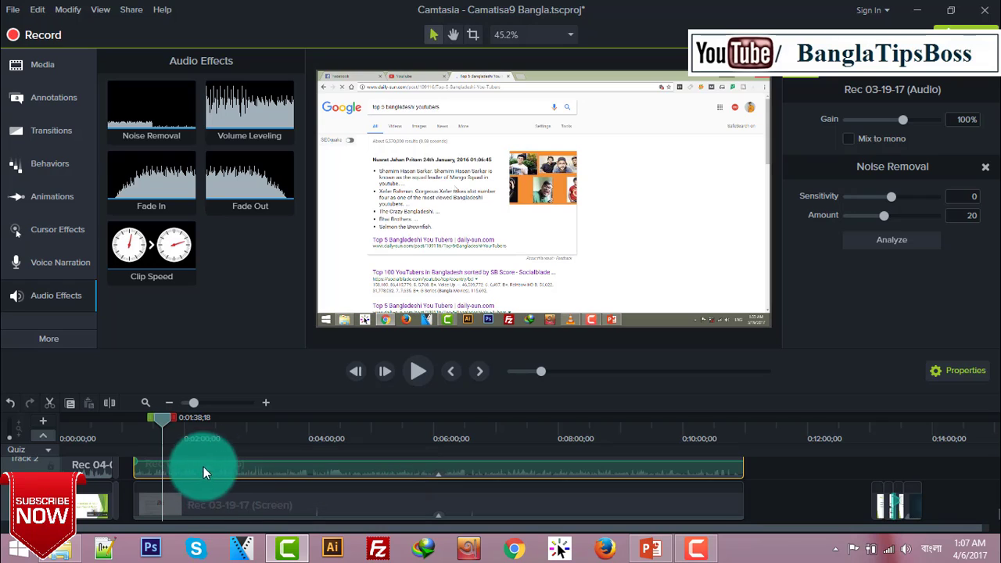
Step: Delete the Rec 03-19-17 audio clip from Track 2
left_click_drag(247, 468, 280, 493)
right_click(280, 494)
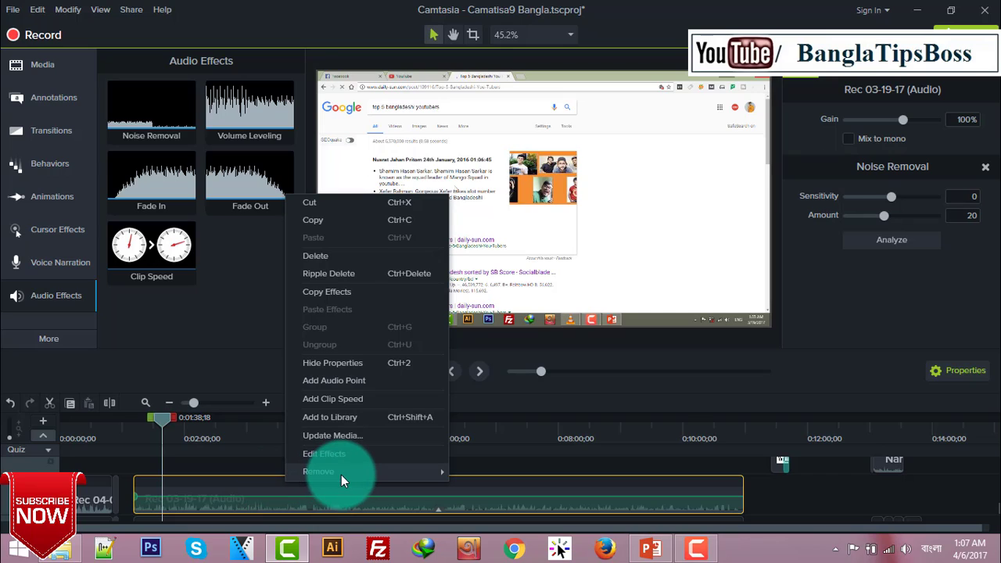
mouse_move(341, 474)
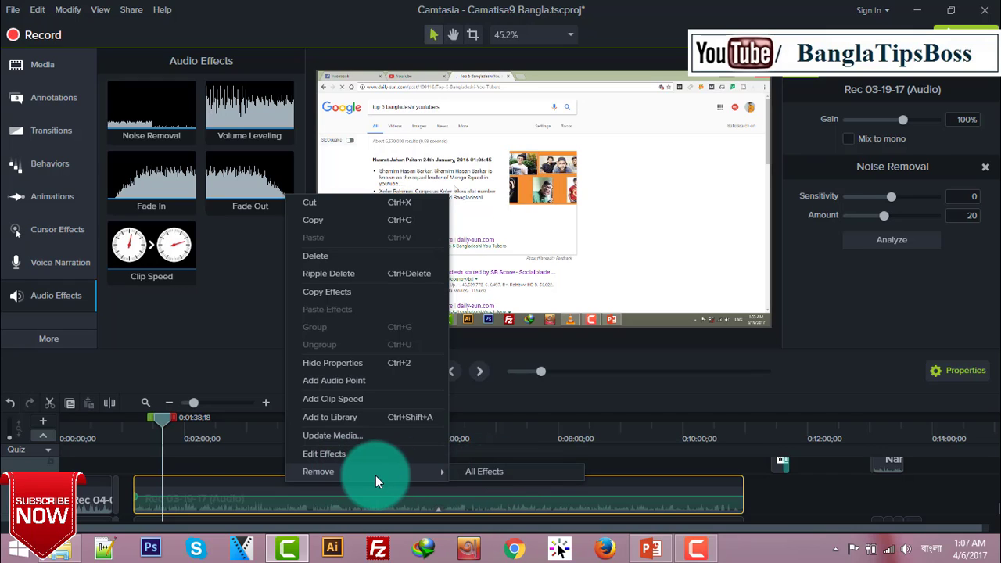
left_click(233, 468)
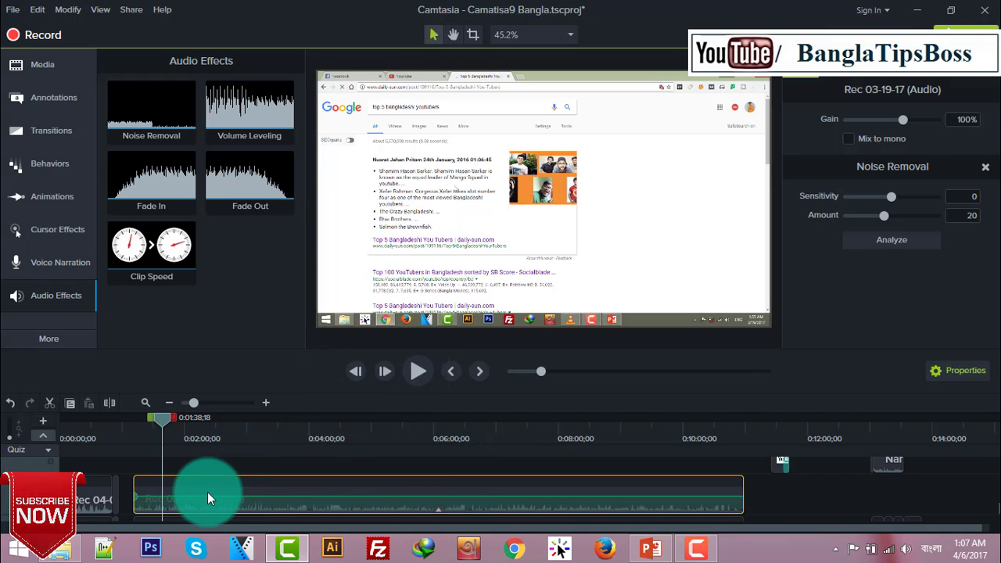
key("Delete")
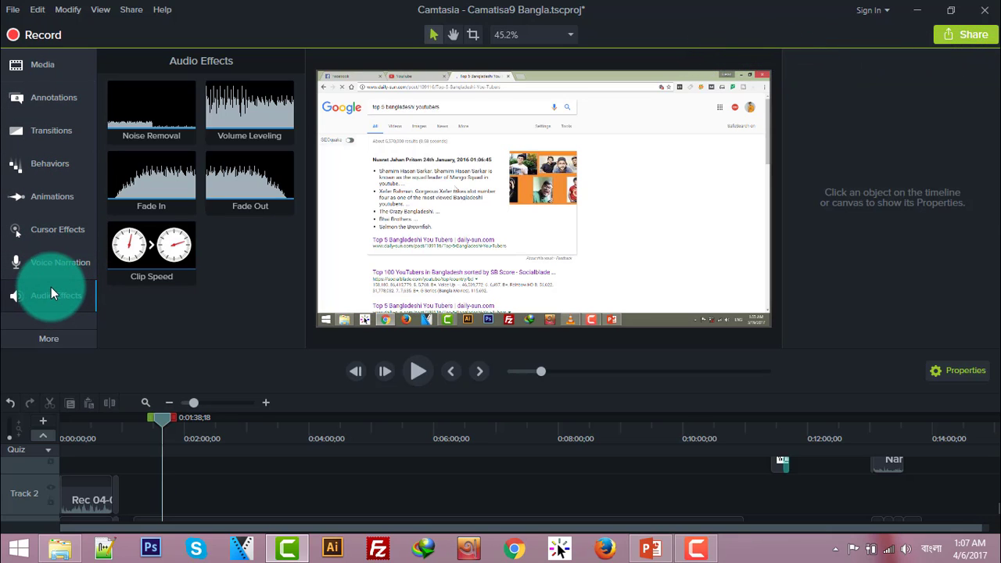
Step: Record a short voice narration with the microphone from the playhead position, keeping the timeline muted during recording
left_click(48, 262)
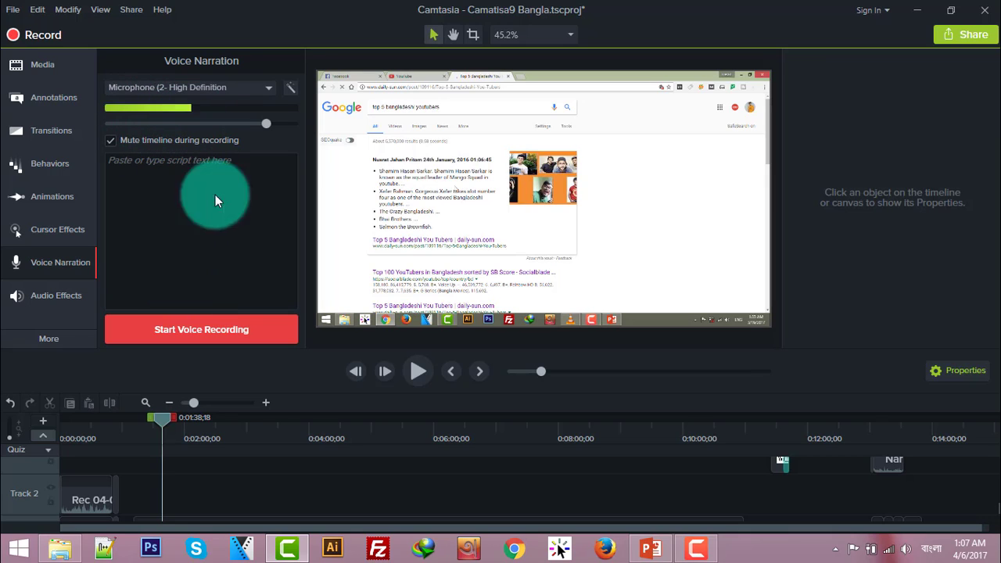
left_click(239, 332)
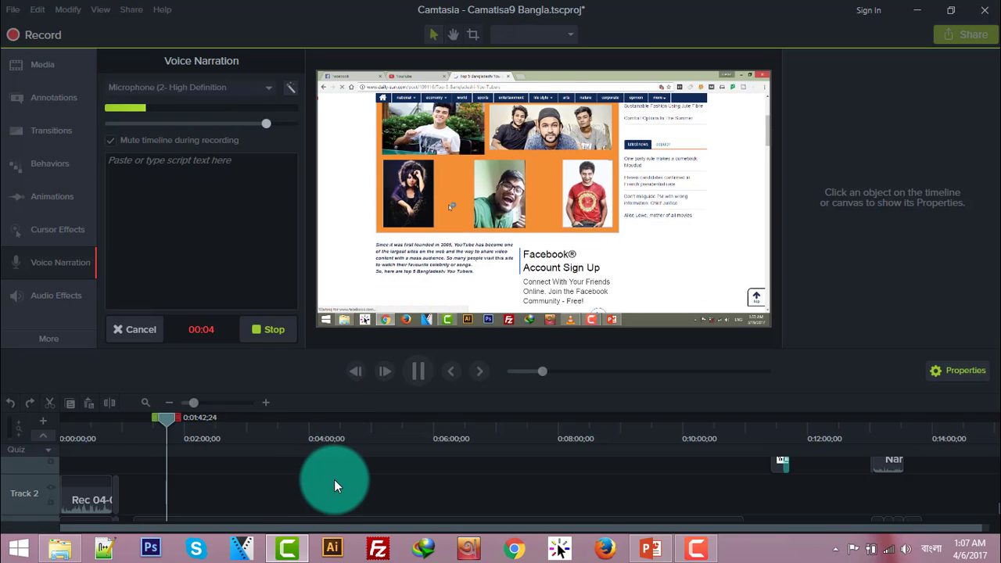
left_click(272, 327)
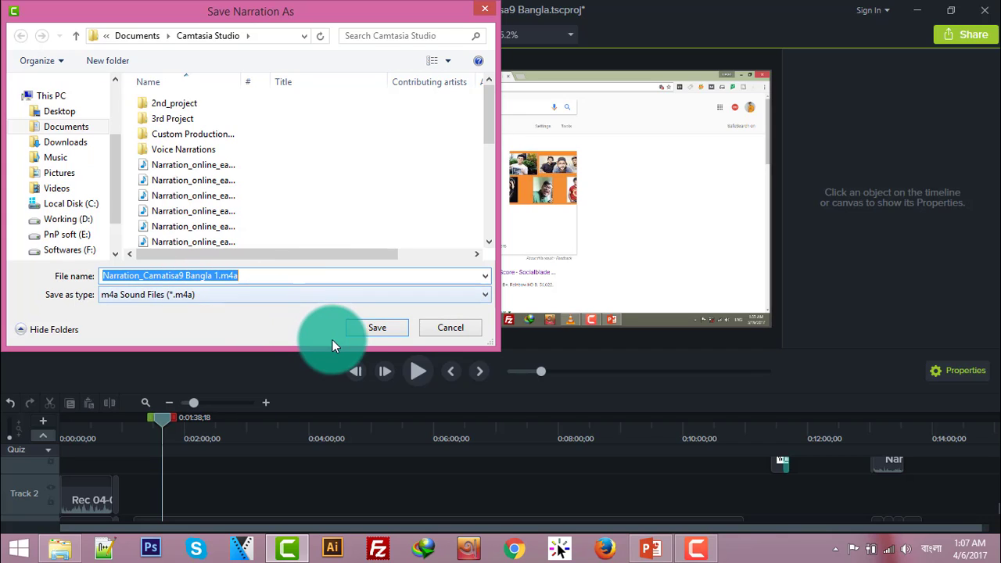
Step: Save the recorded narration in the Camtasia Studio folder as text voice 1.m4a
left_click(376, 328)
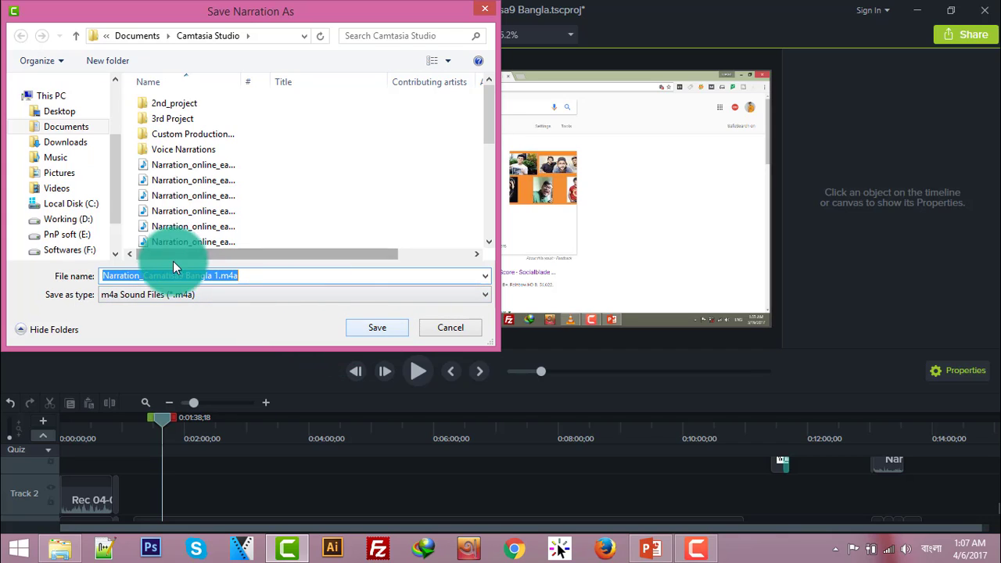
left_click(213, 275)
left_click_drag(213, 274, 94, 270)
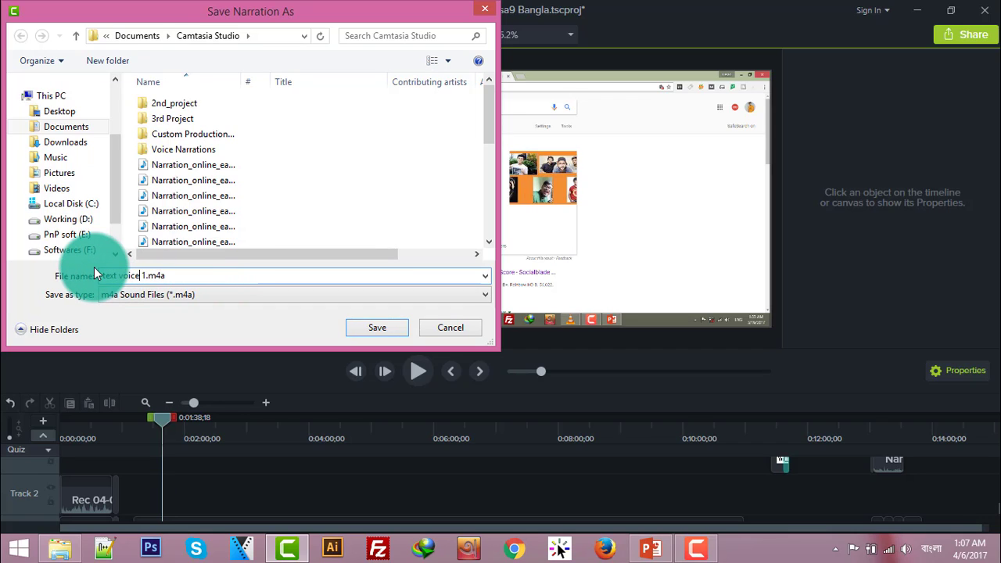
left_click(378, 327)
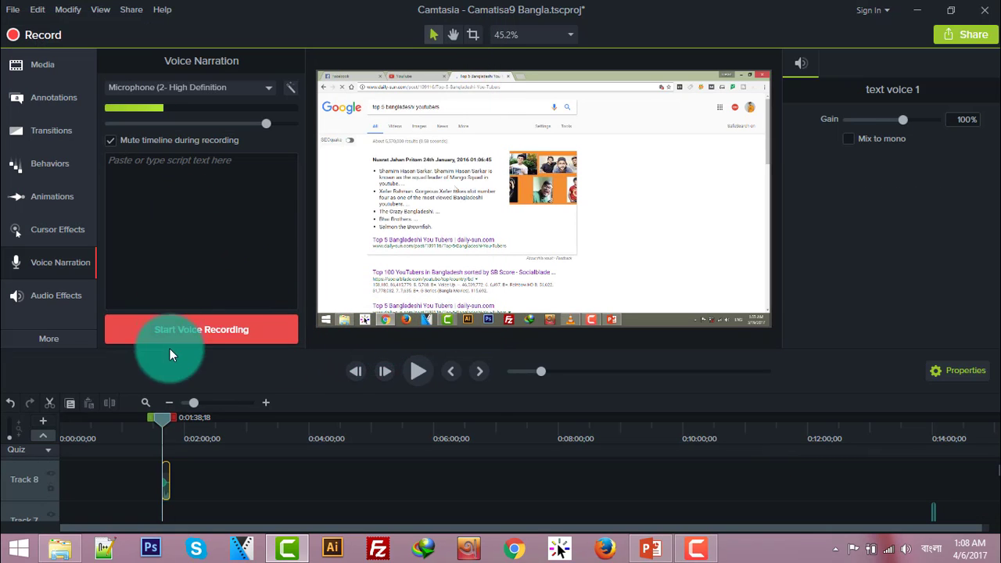
Step: Locate text voice 1.m4a in the media bin and on Track 8, and play the narration from the playhead position
left_click(42, 63)
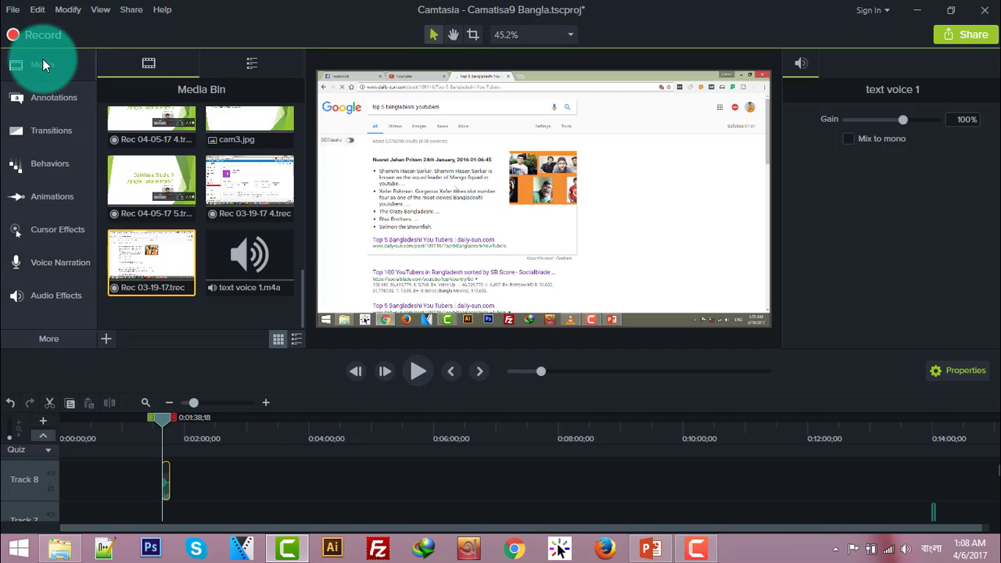
left_click(229, 270)
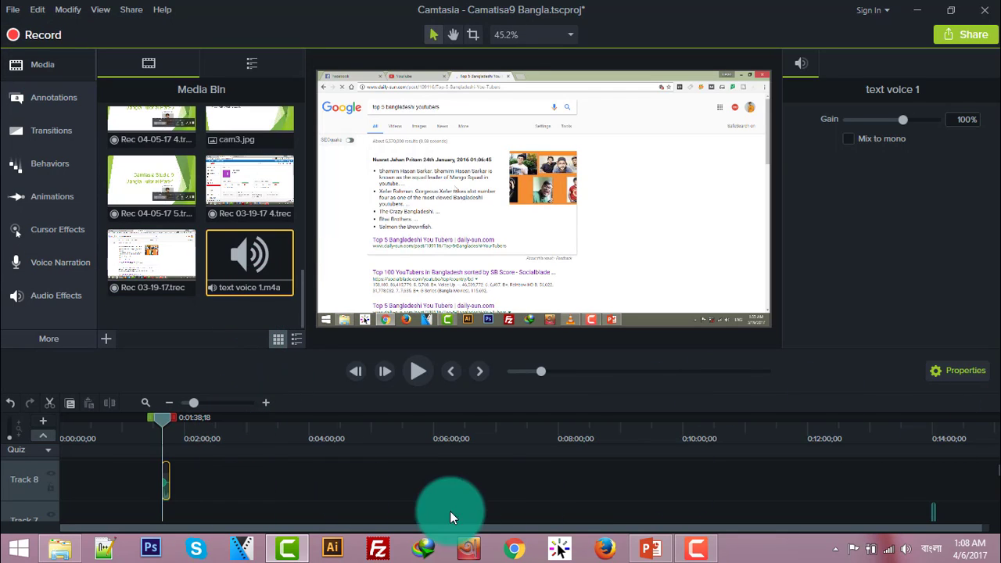
scroll(207, 495, "down", 5)
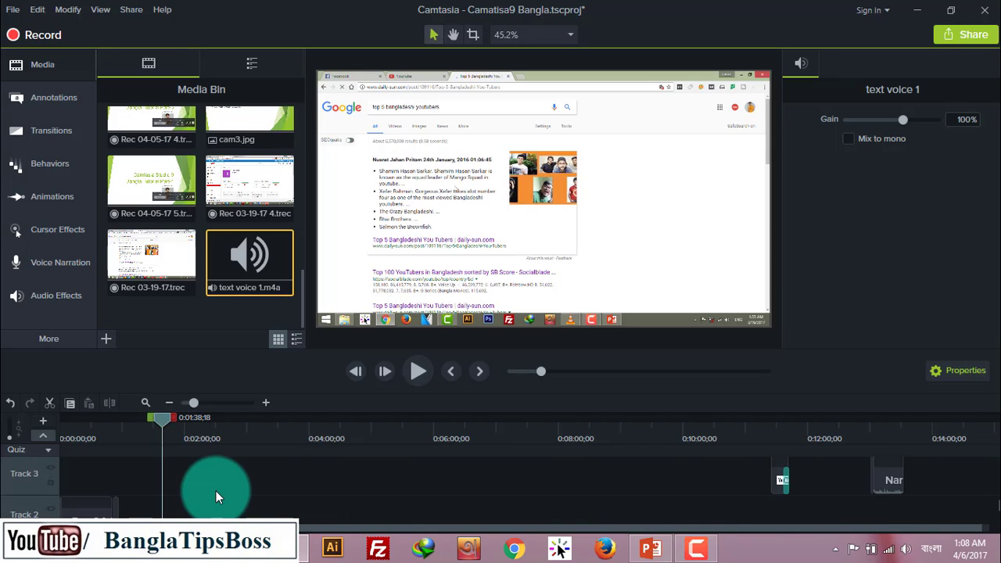
scroll(212, 493, "down", 3)
scroll(204, 502, "up", 3)
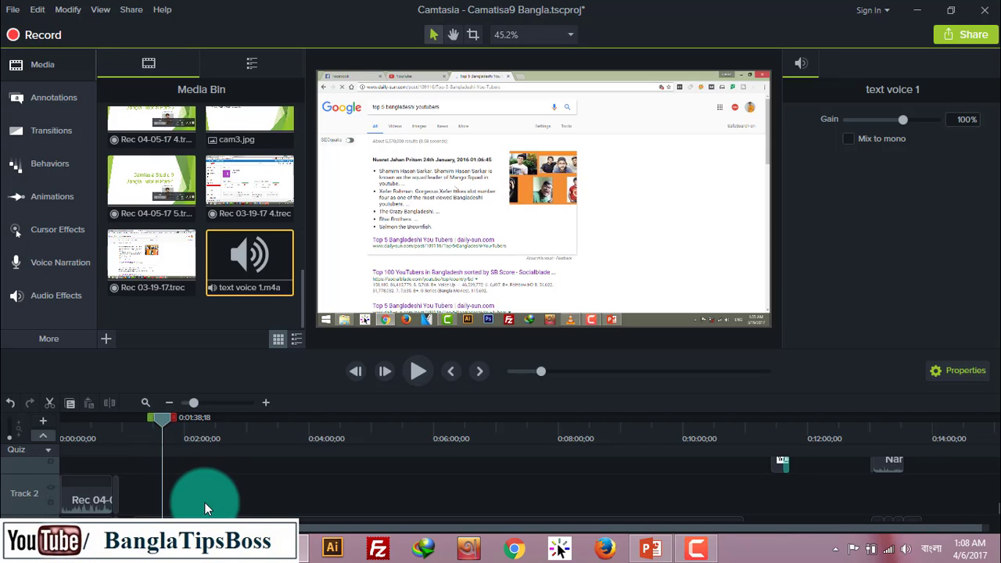
scroll(194, 492, "up", 4)
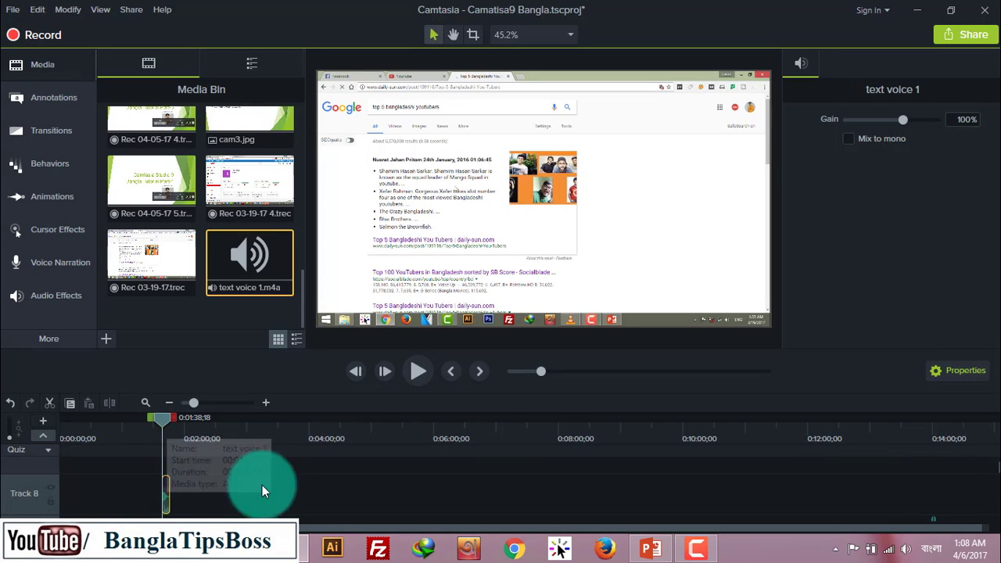
left_click(423, 371)
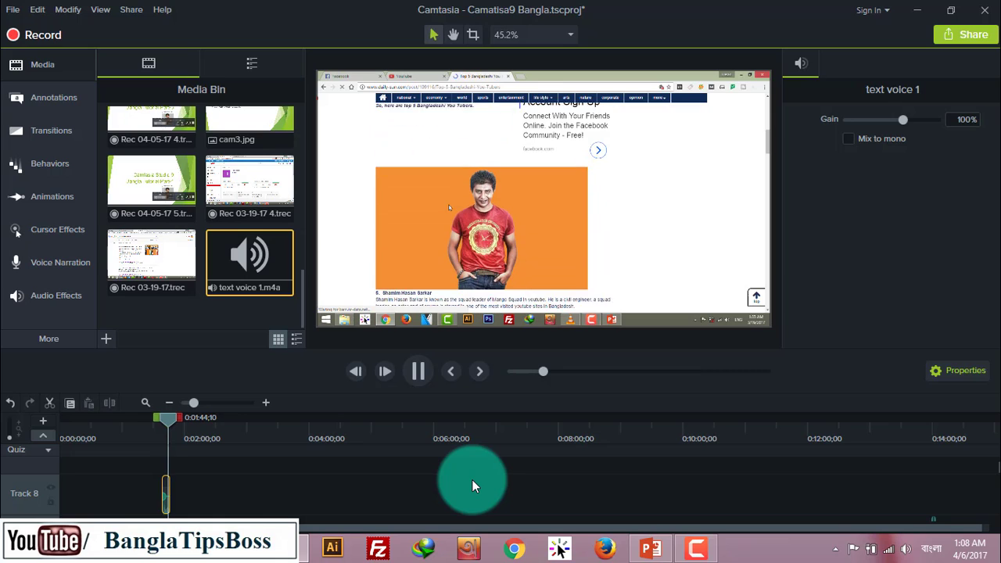
left_click(421, 371)
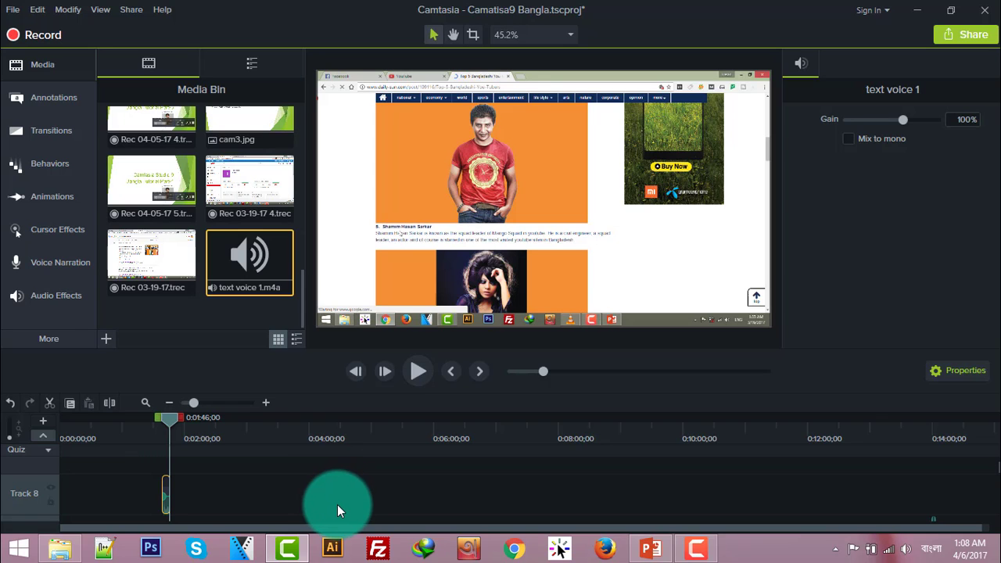
Step: Apply Noise Removal to the text voice 1 clip on Track 8 and replay it from about 0:01:39
left_click(46, 301)
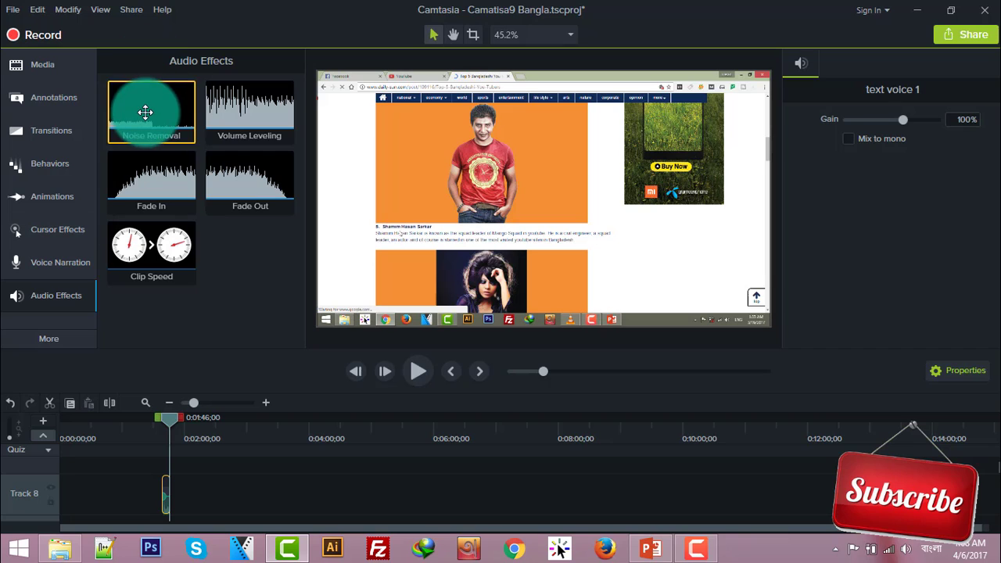
left_click_drag(144, 107, 170, 500)
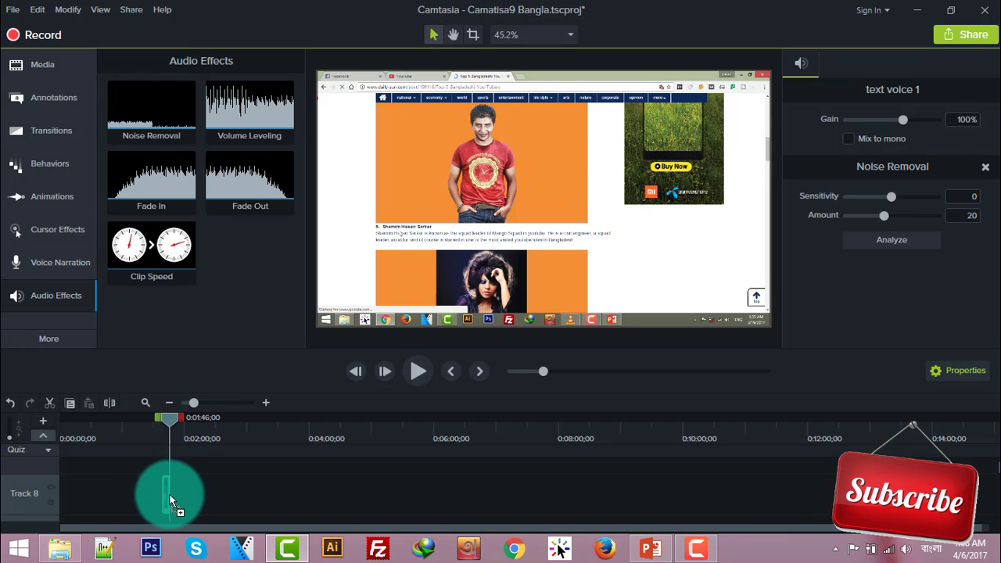
left_click(161, 421)
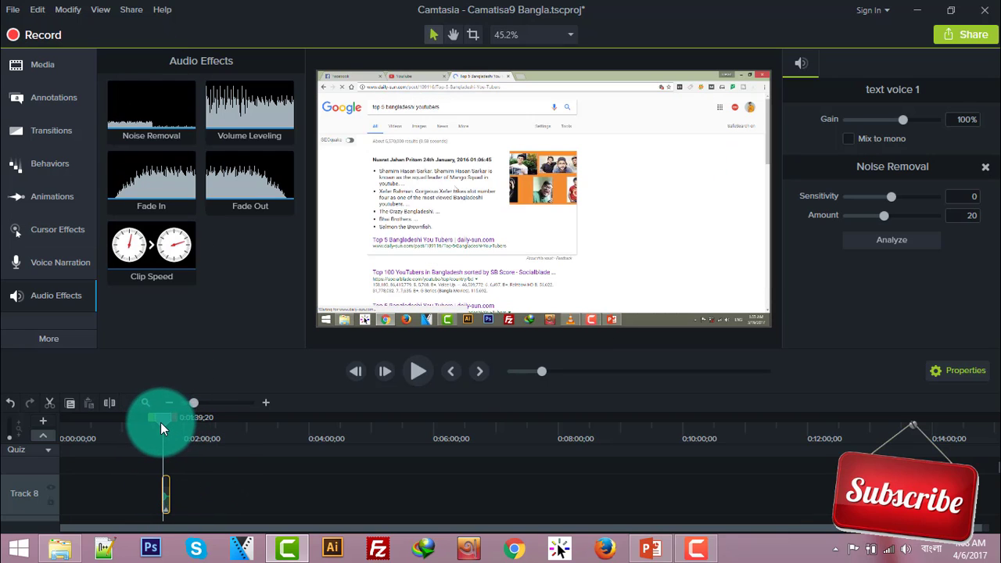
left_click(419, 375)
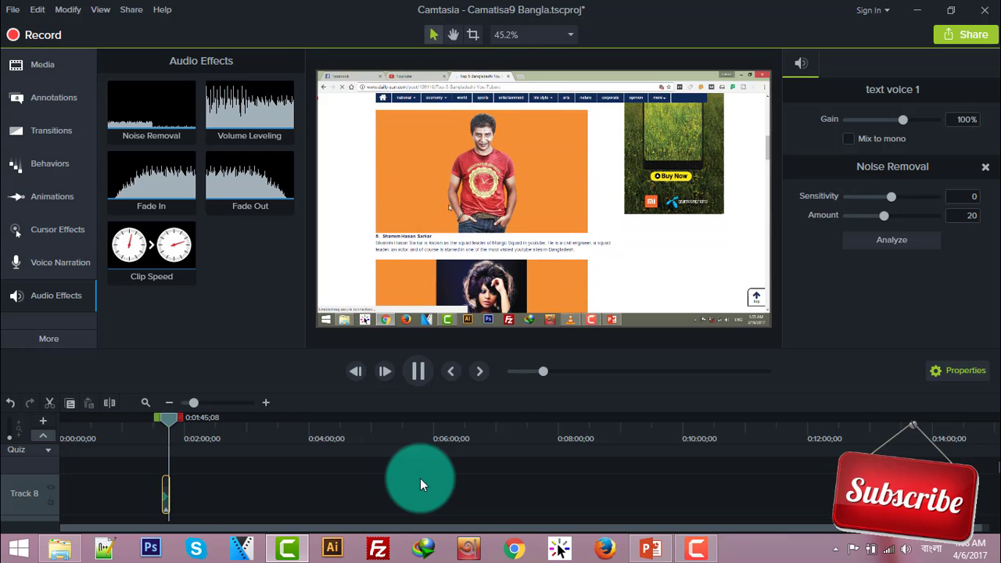
left_click(422, 370)
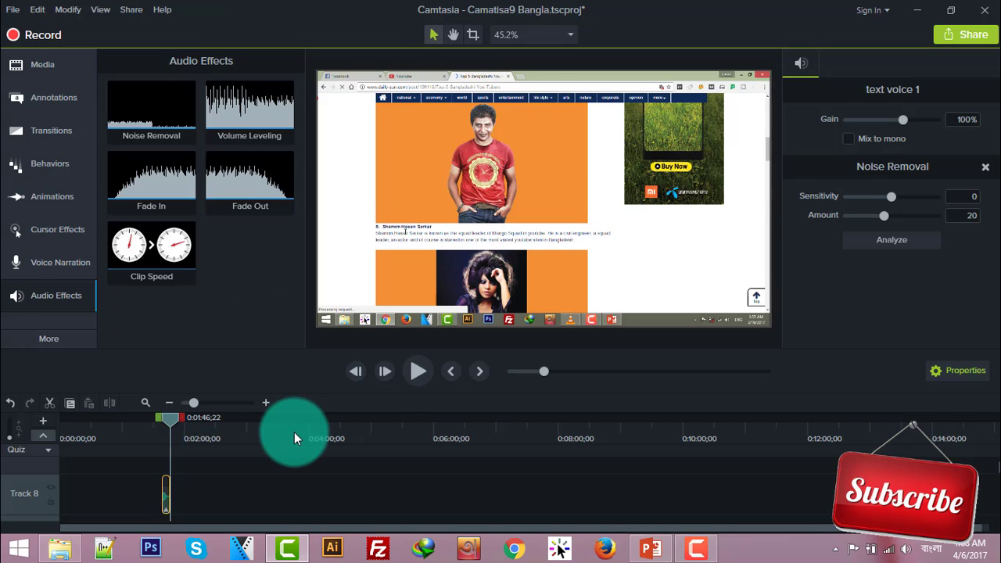
Step: Examine the file type and folder choices for exporting only the project's audio, keeping Wave Files (*.wav), and close without saving
scroll(313, 492, "down", 1)
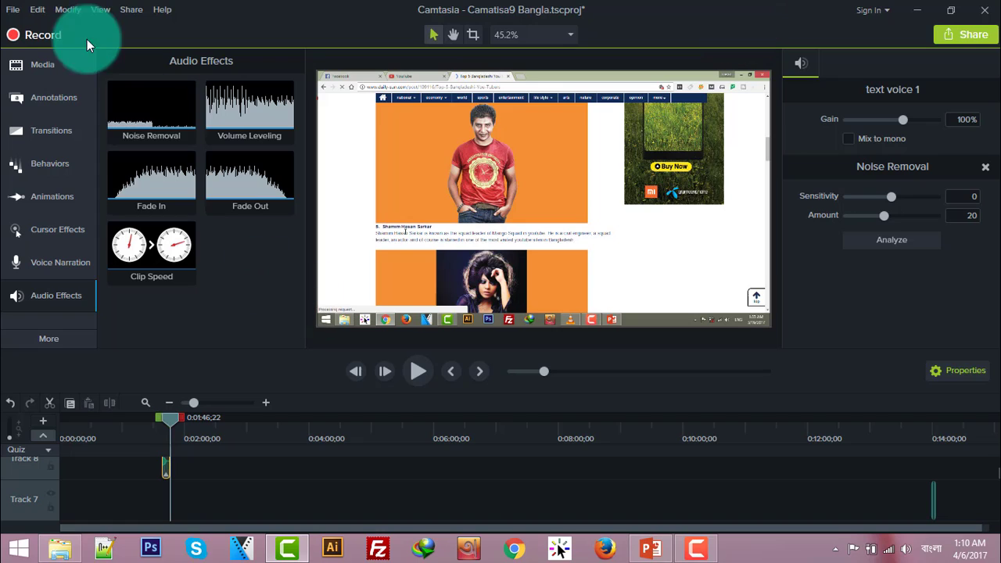
left_click(132, 10)
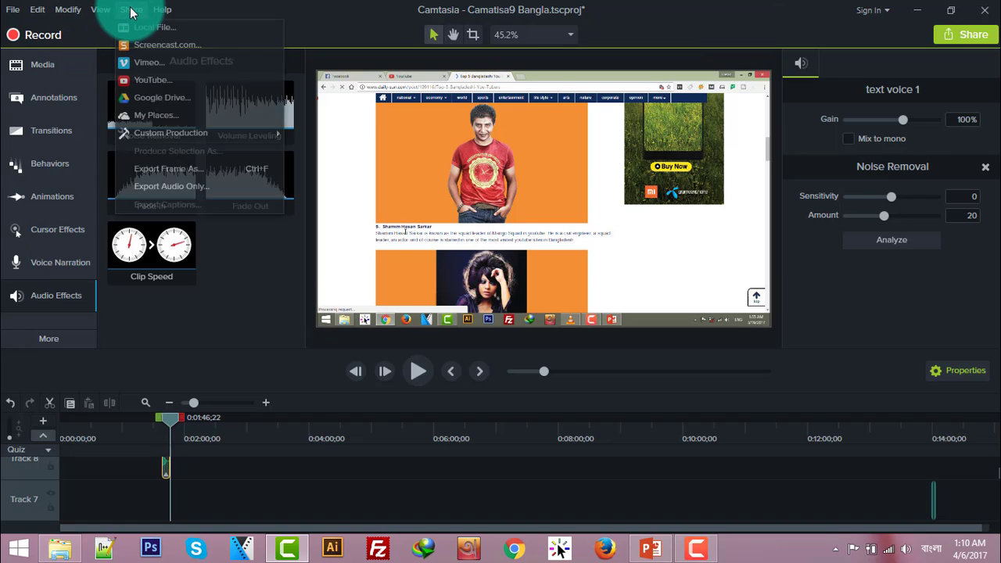
left_click(189, 186)
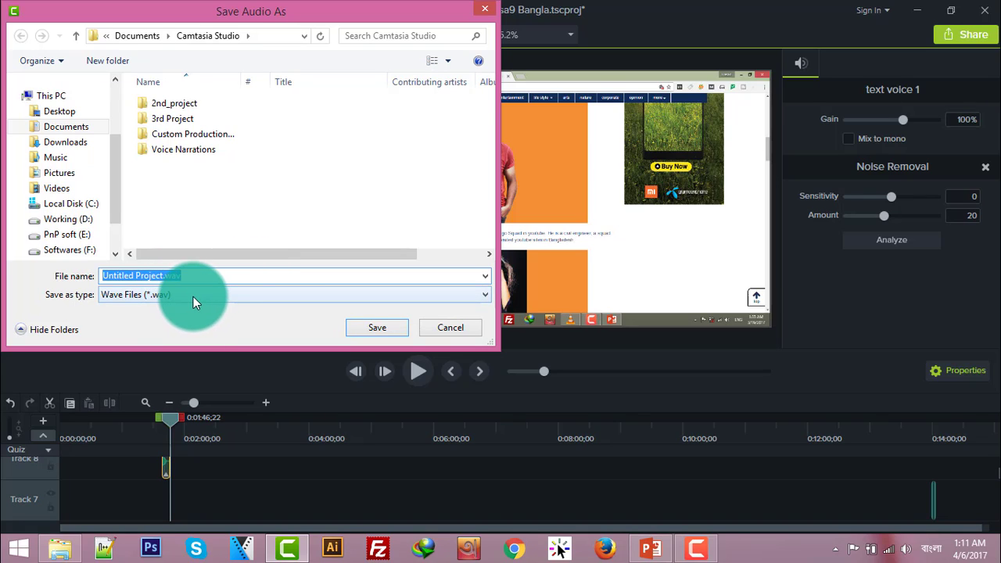
left_click(229, 294)
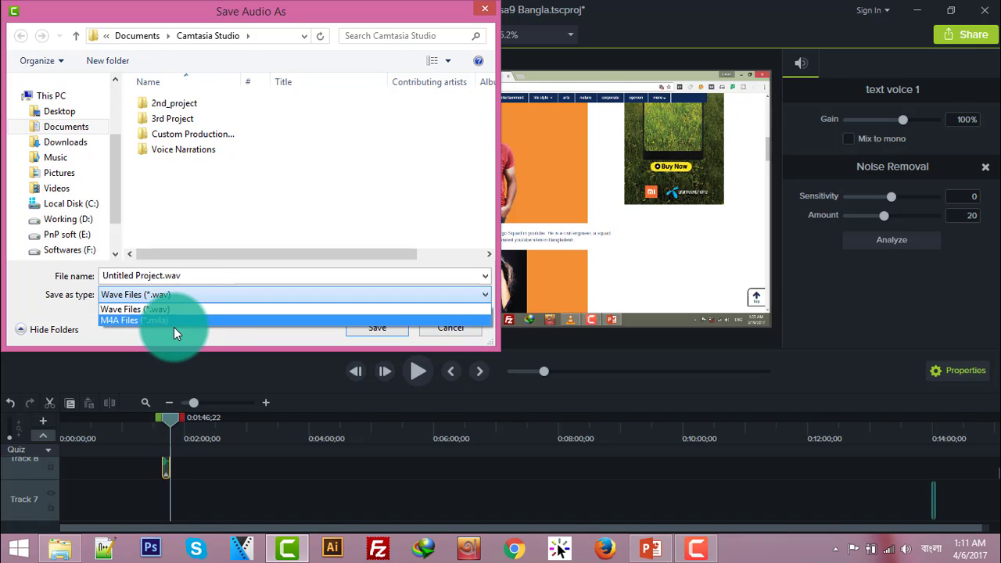
left_click(182, 308)
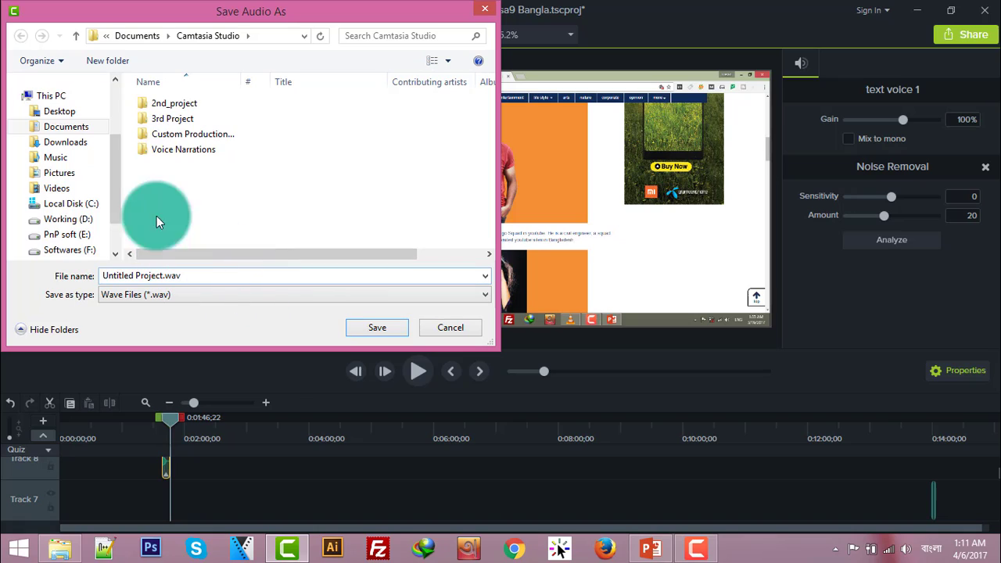
left_click_drag(117, 168, 118, 214)
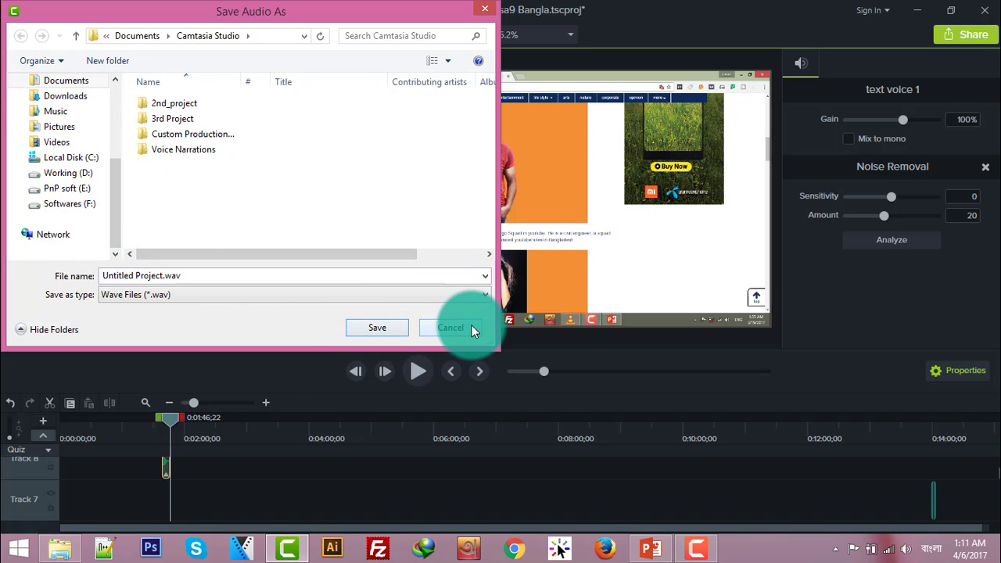
left_click(452, 328)
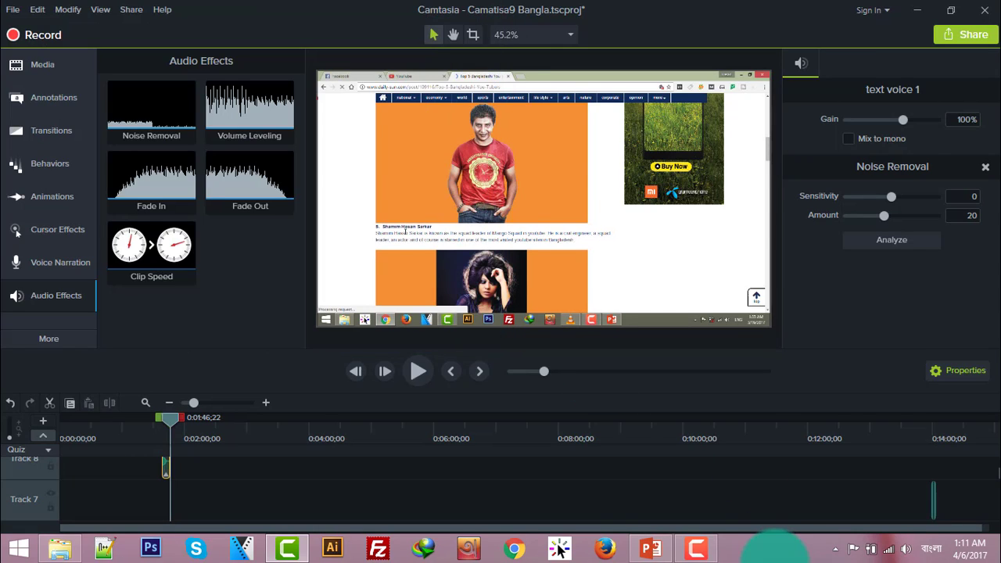